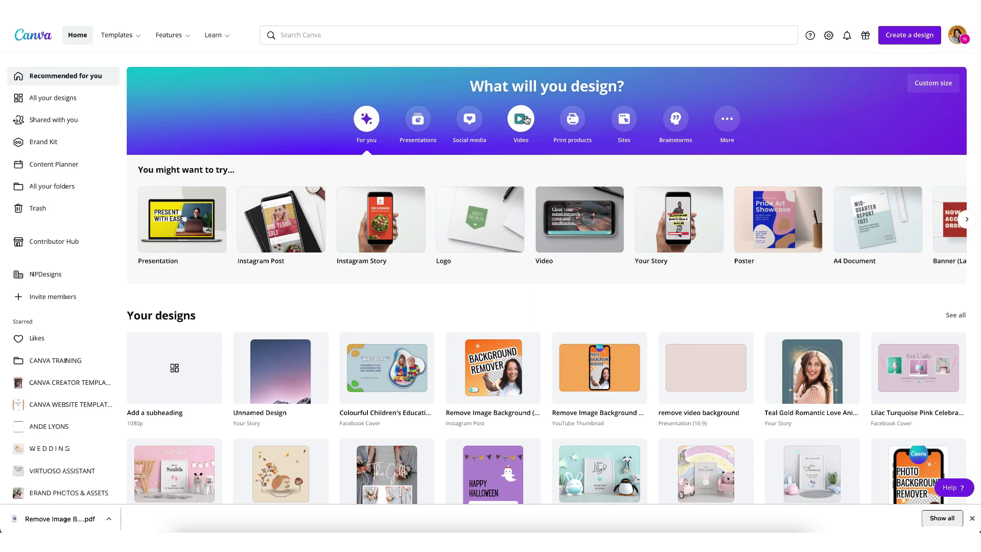
- Create a blank 1920×1080 video design from the Video category on the home page
left_click(526, 120)
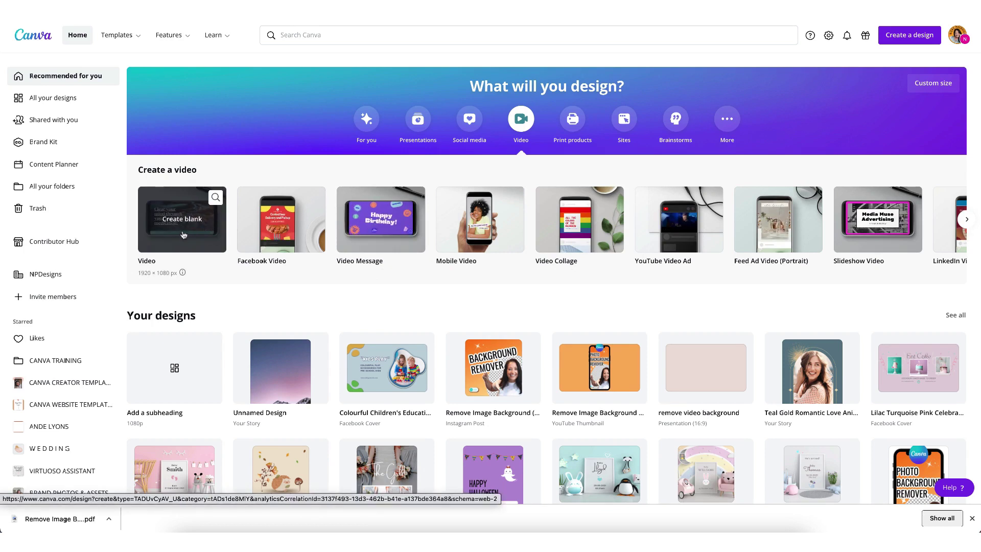
left_click(183, 235)
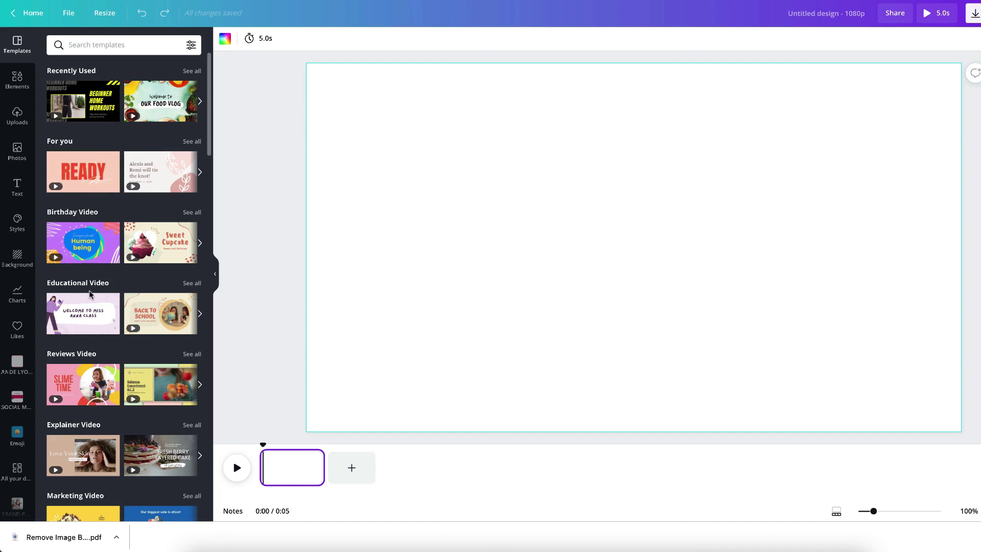
scroll(89, 293, "down", 8)
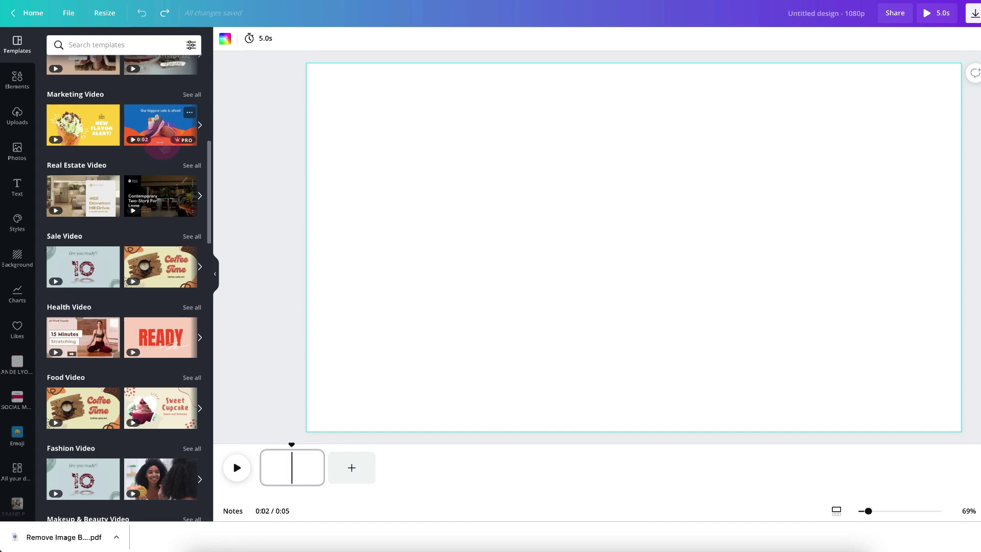
scroll(124, 286, "down", 4)
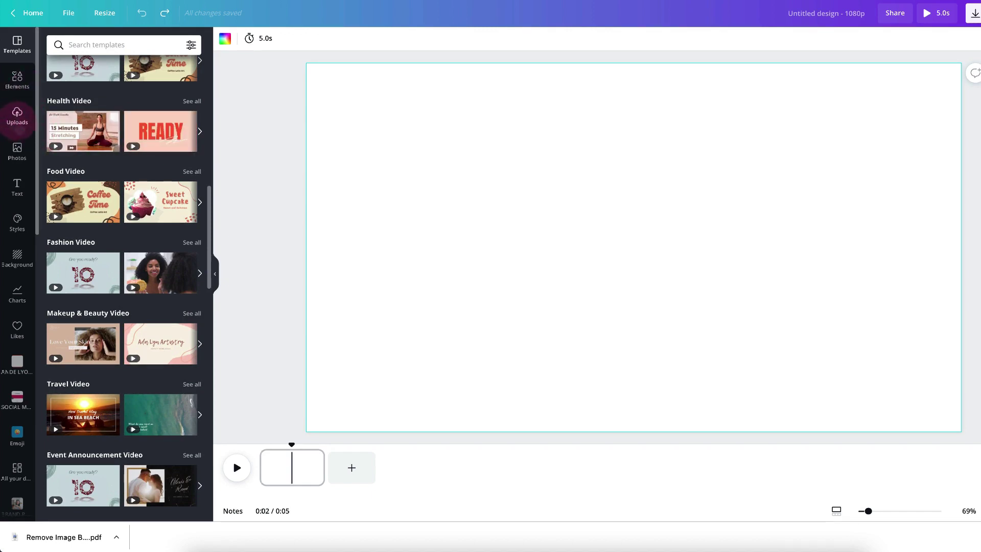
- Add the 42.3-second talking-head clip from uploaded Videos onto the page
left_click(17, 114)
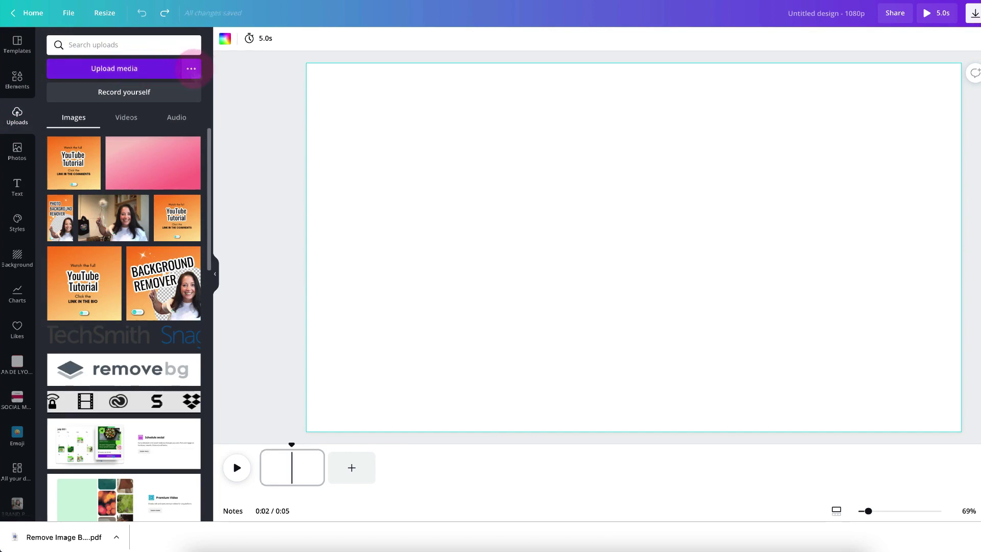
left_click(193, 70)
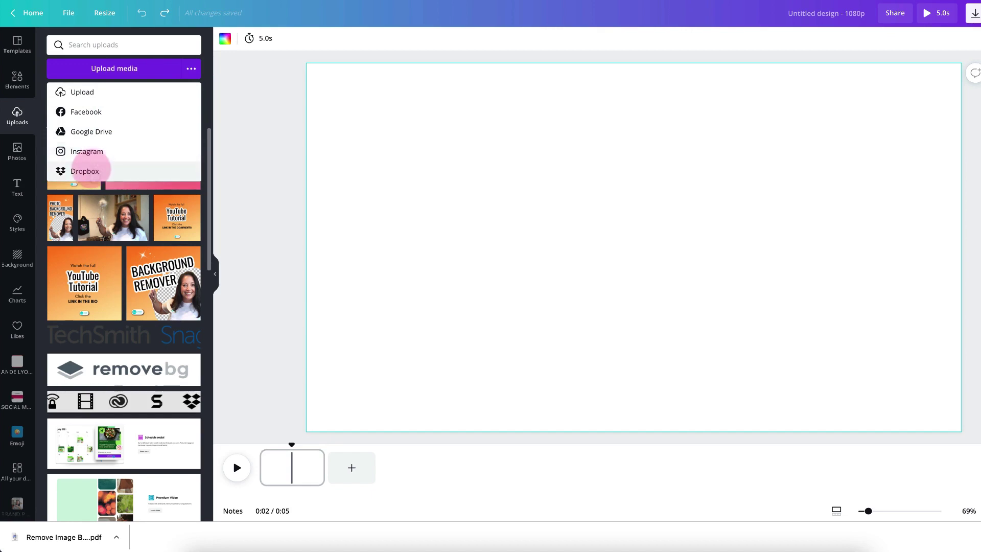
left_click(289, 159)
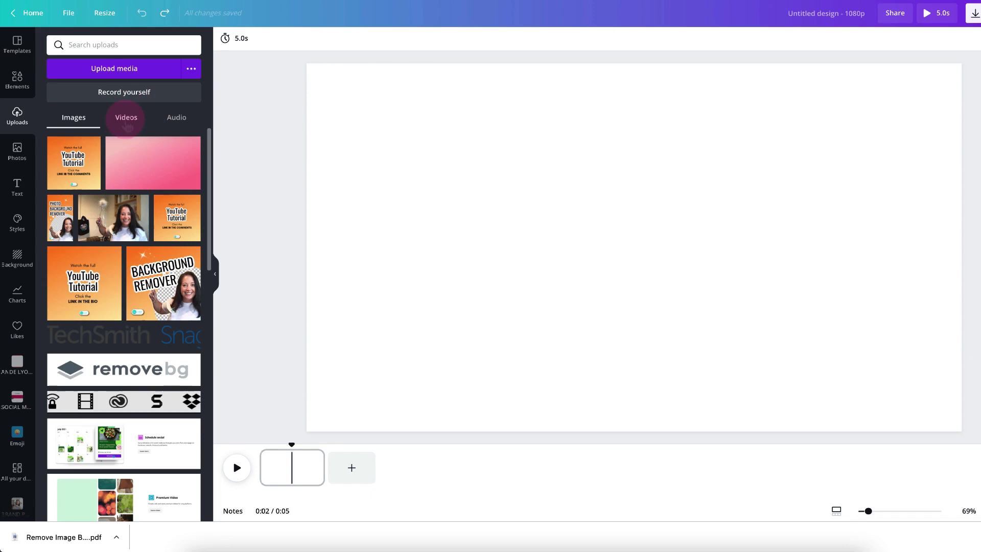
left_click(126, 121)
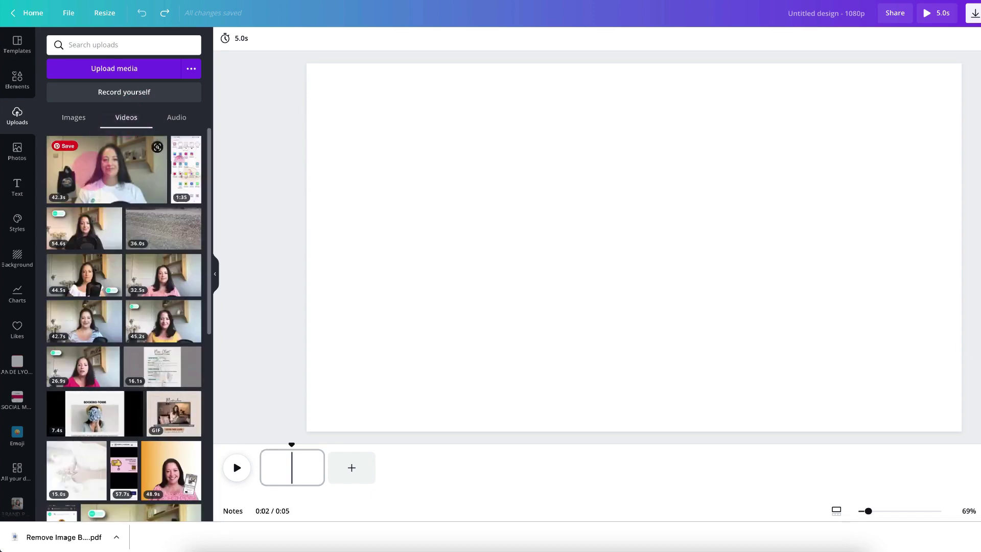
mouse_move(86, 166)
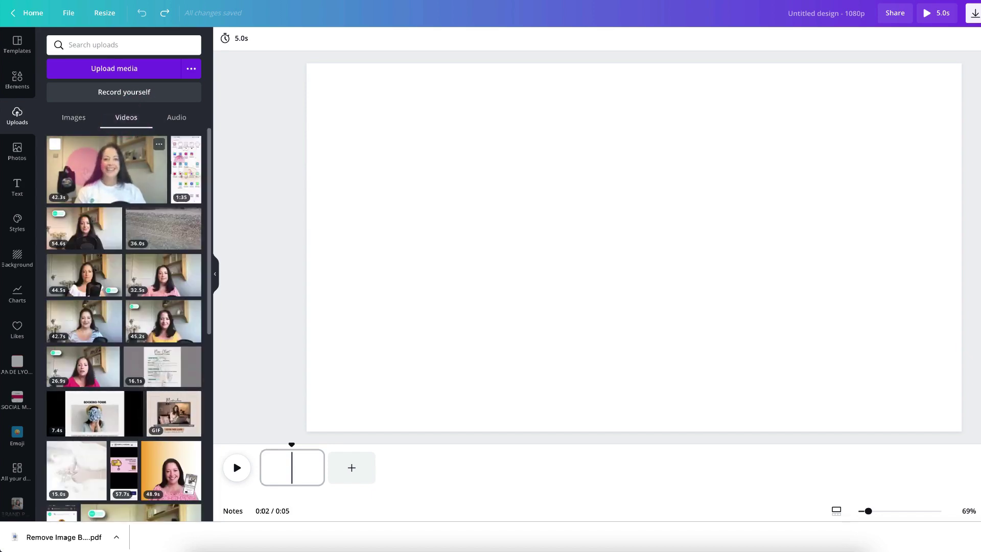
left_click(84, 165)
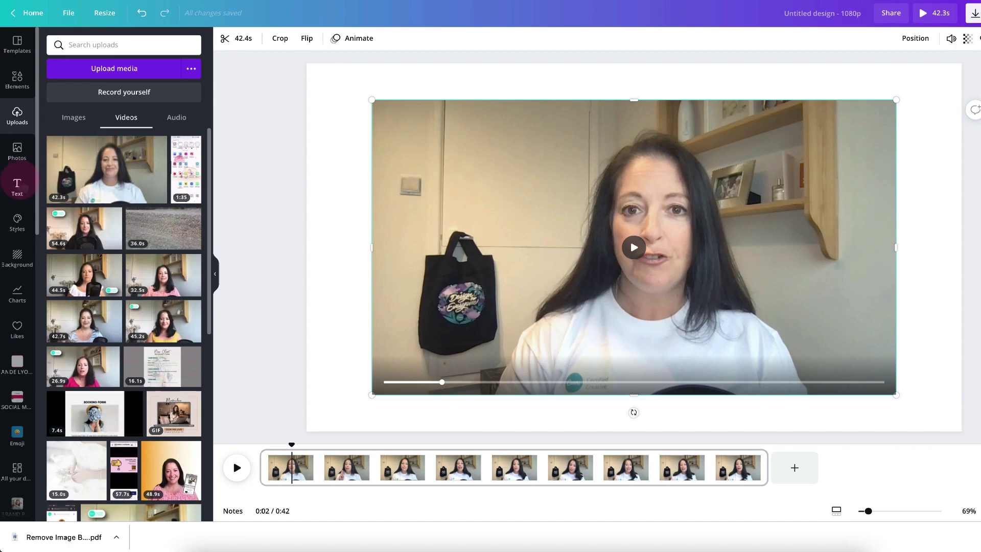
- Add a subheading over the video's middle reading 'HOW TO ADD TEXT TO A VIDEO IN CANVA'
left_click(17, 187)
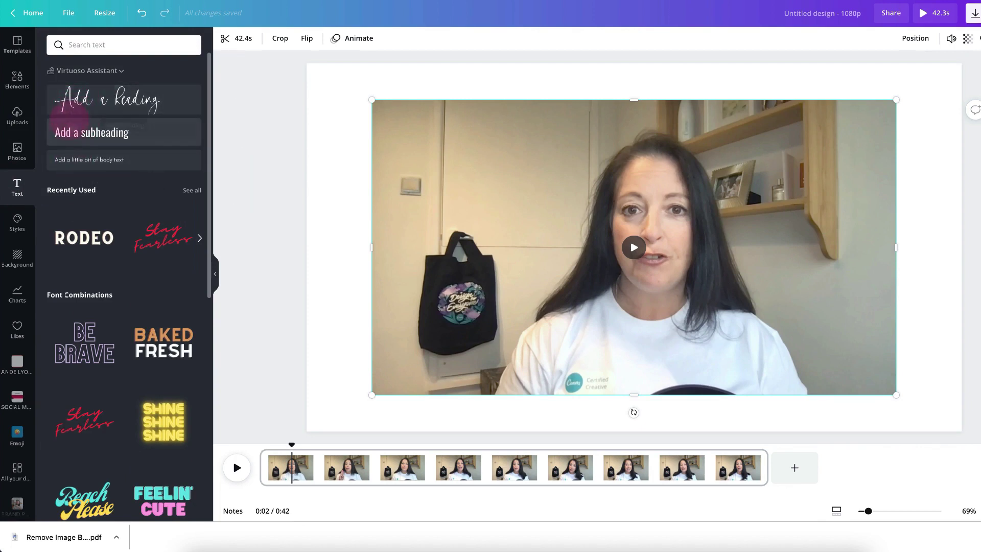
left_click(69, 134)
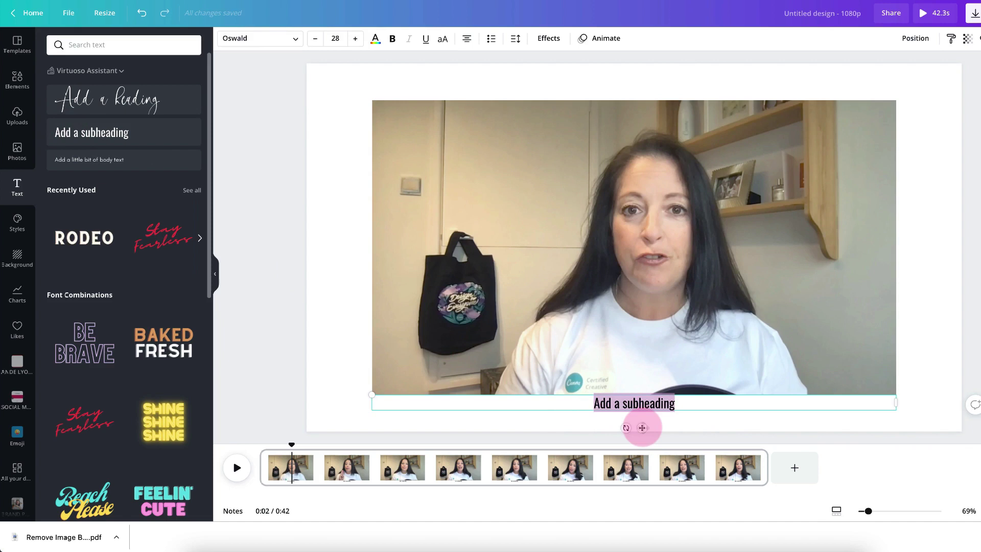
left_click_drag(642, 427, 640, 98)
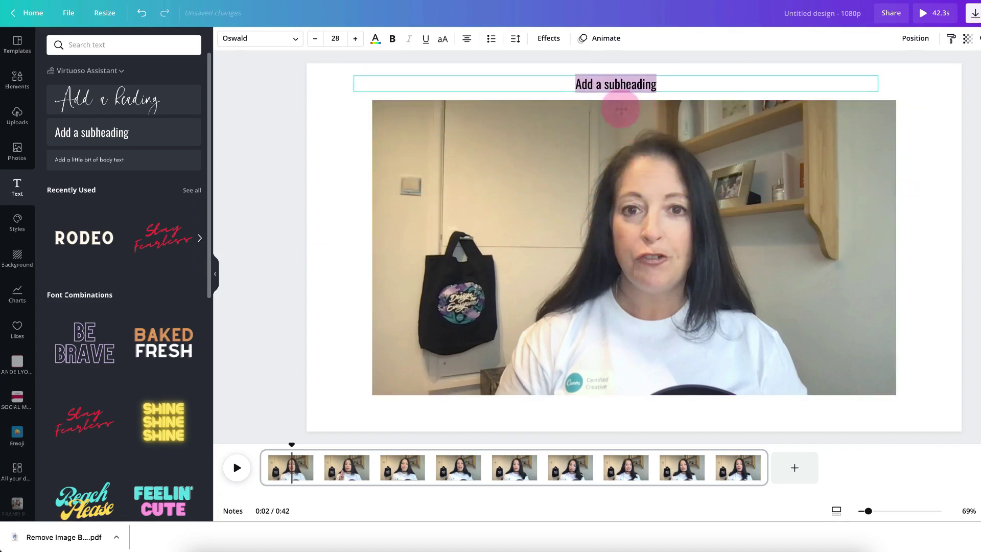
left_click_drag(620, 109, 645, 273)
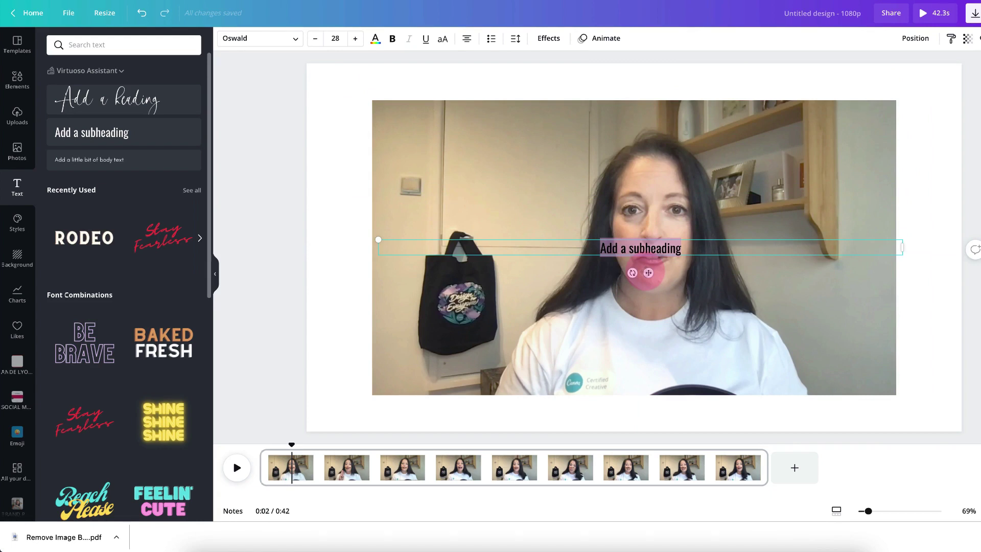
type("HOW TO ADD TEXT TO A VIDEO IN CANVA")
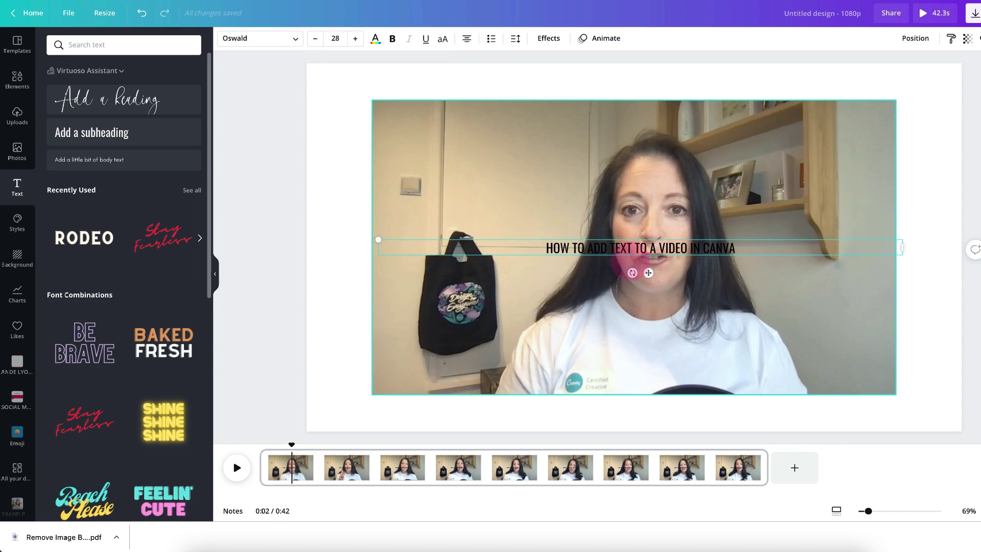
- Make the title text white and bold, and raise its font size to 47
left_click(375, 39)
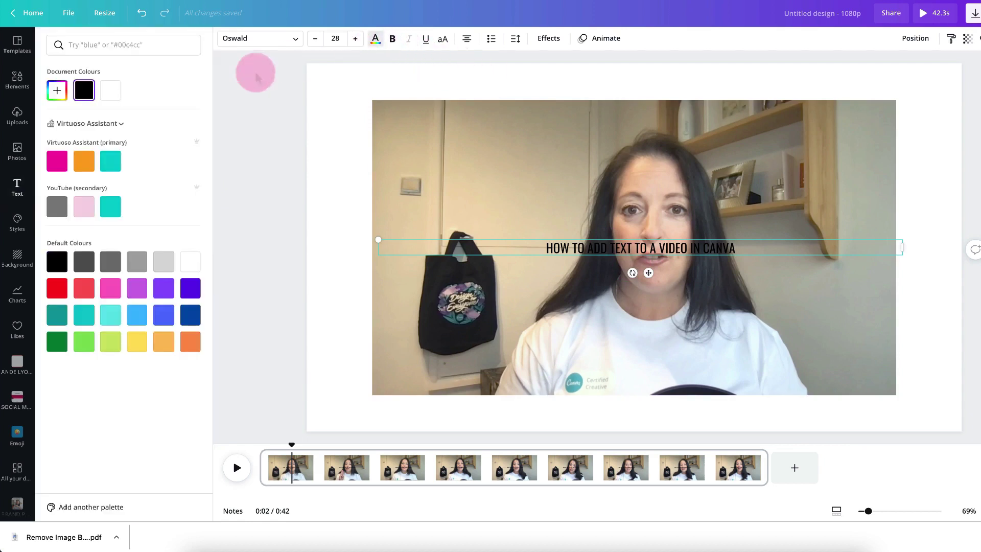
left_click(110, 91)
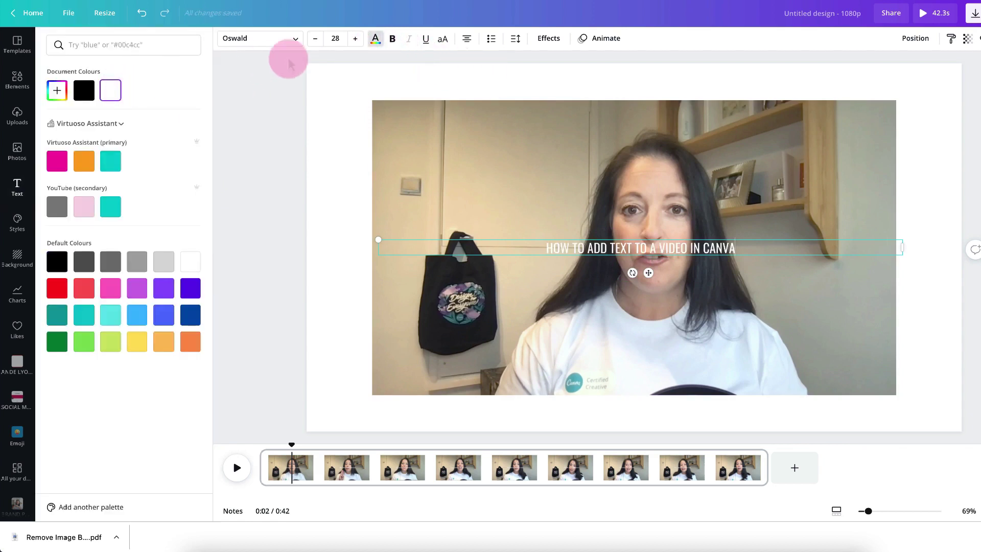
left_click(355, 39)
left_click(355, 38)
left_click(355, 39)
left_click(355, 39)
left_click(355, 39)
left_click(355, 38)
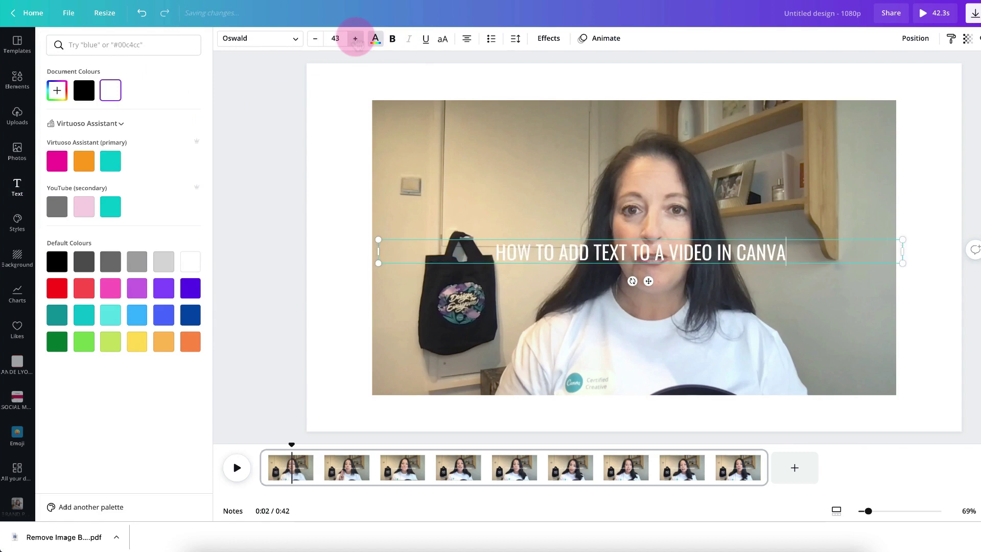
left_click(355, 39)
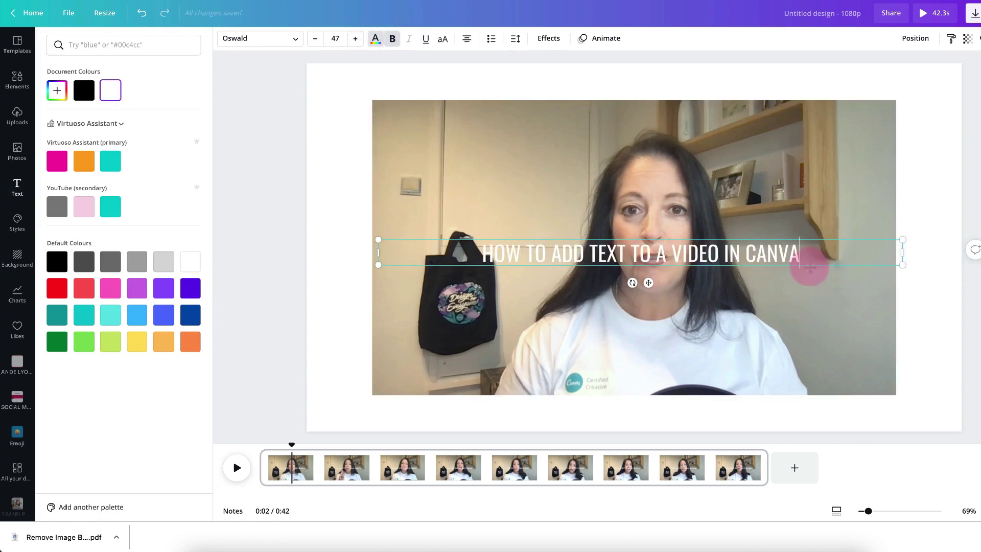
left_click_drag(808, 257, 491, 233)
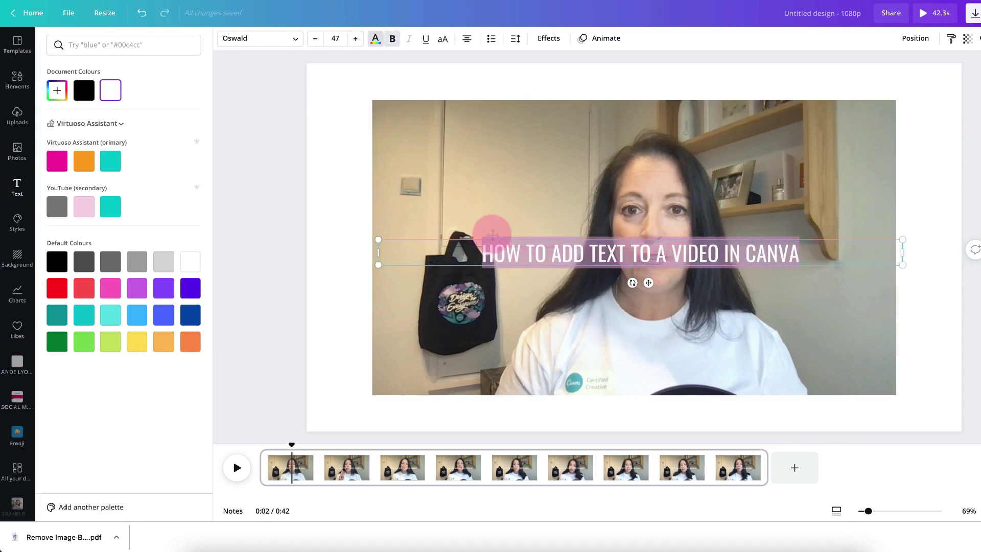
left_click(393, 39)
left_click(470, 186)
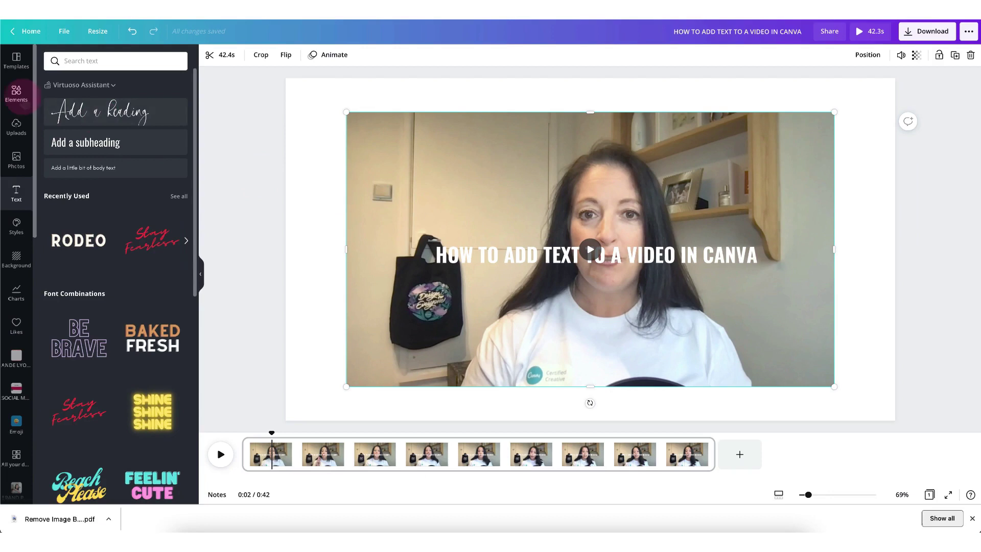
- Place an orange square behind the title as a wide bar with transparency 66
left_click(17, 79)
left_click(64, 136)
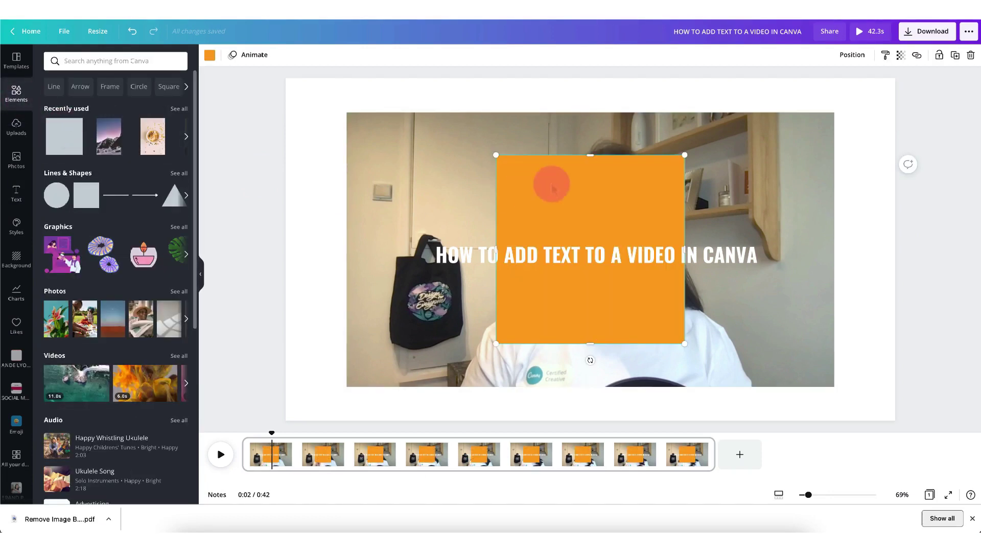
left_click_drag(587, 155, 582, 238)
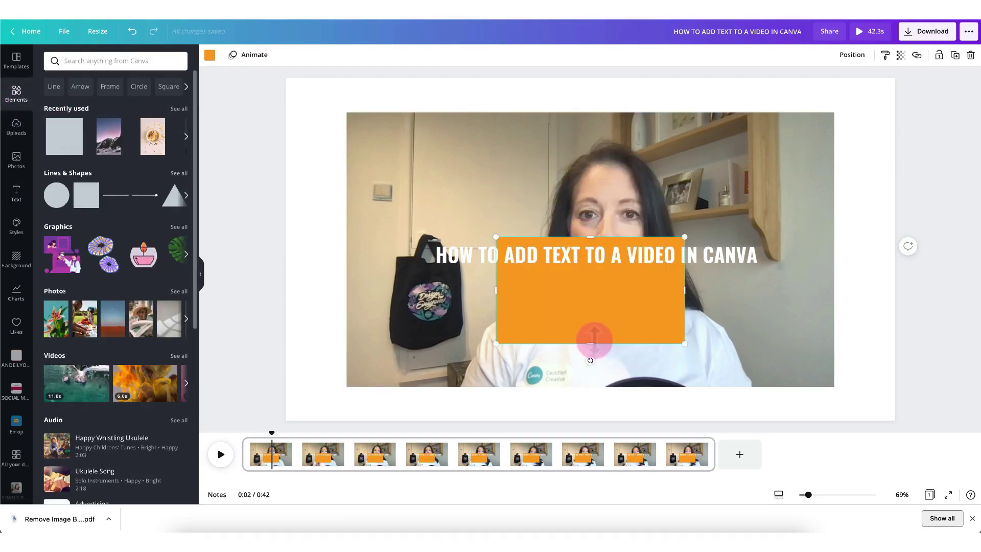
left_click_drag(591, 344, 585, 272)
left_click_drag(684, 255, 772, 254)
left_click_drag(495, 254, 426, 254)
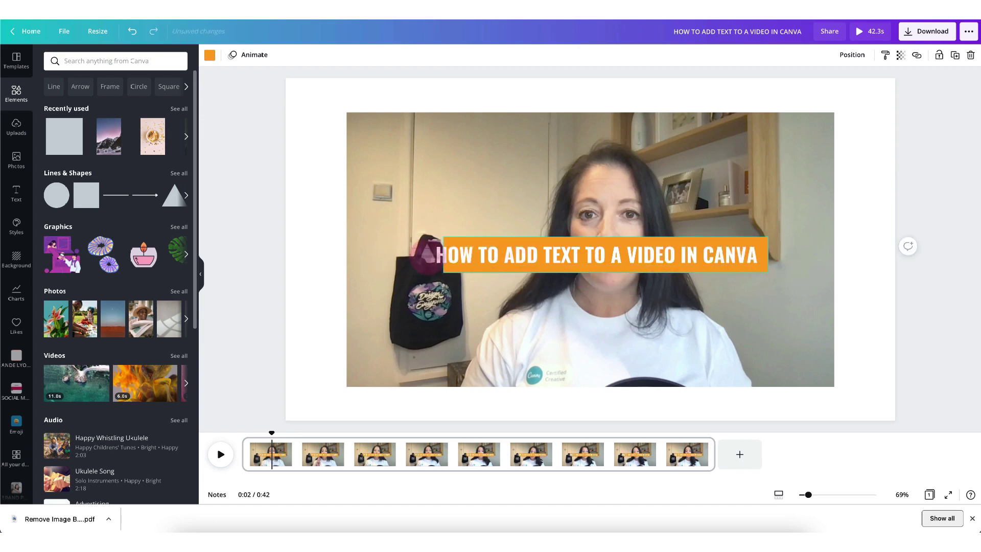
left_click(209, 54)
left_click(901, 55)
left_click_drag(869, 82, 850, 82)
left_click(692, 306)
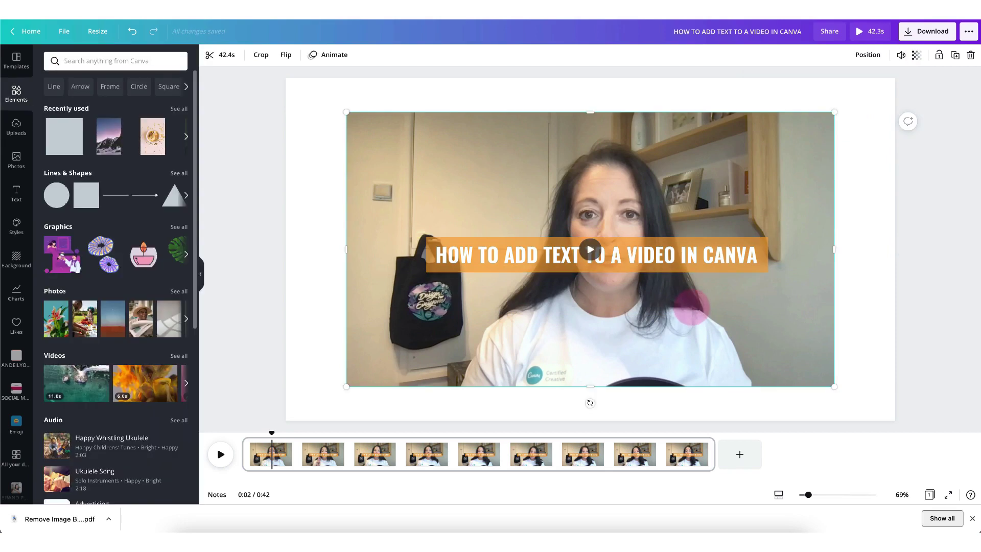
- Add a second page holding the 32.5-second uploaded video
left_click(739, 454)
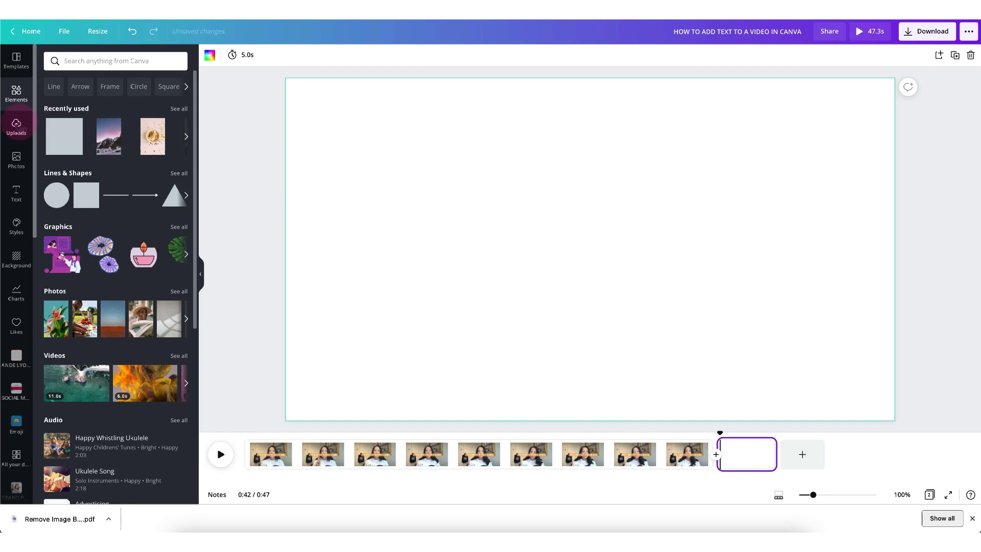
left_click(17, 127)
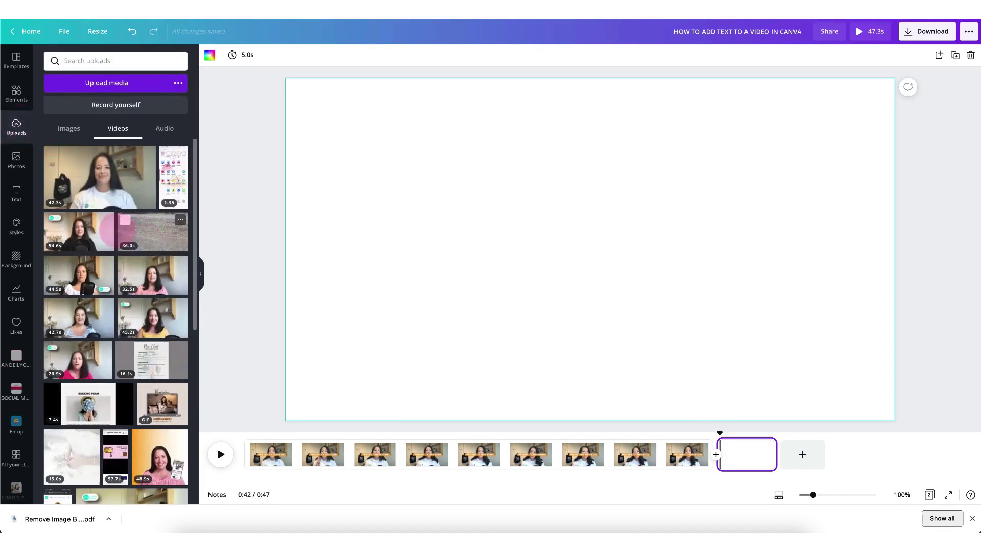
left_click(143, 278)
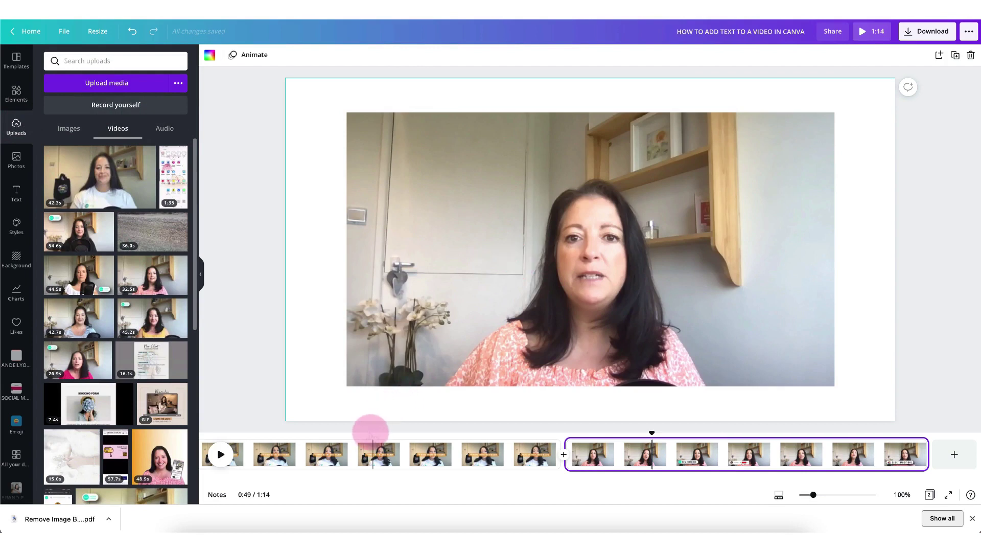
- Lock the first clip's video in place
left_click(372, 439)
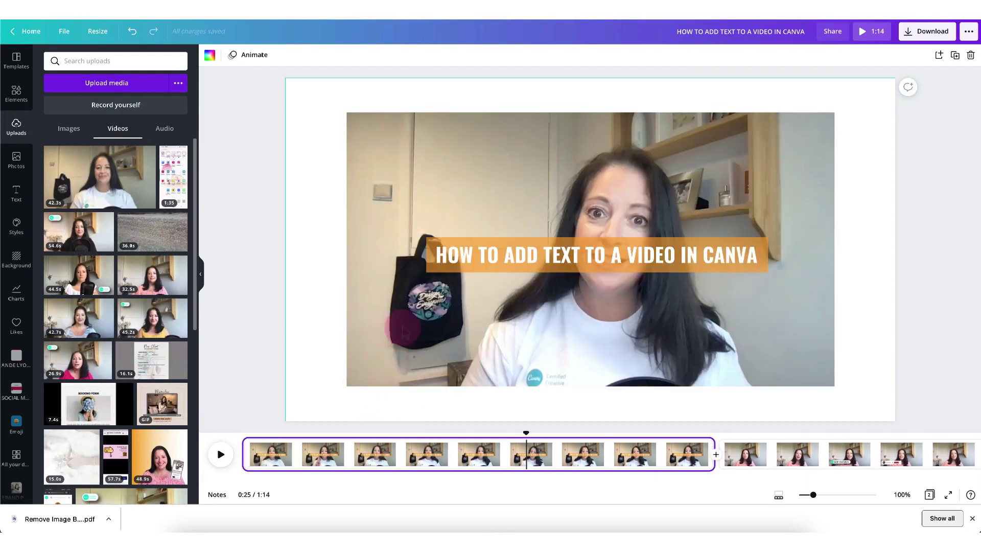
left_click(404, 326)
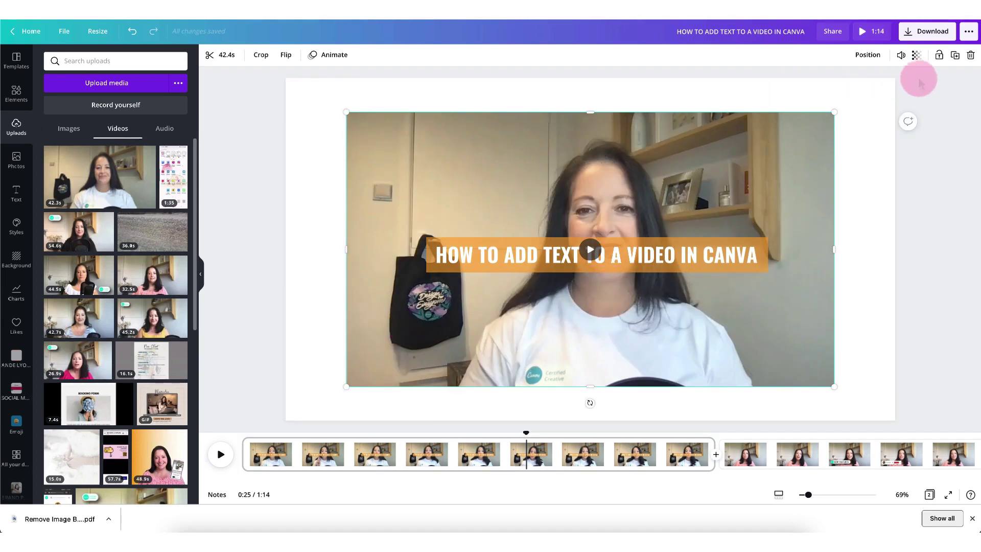
left_click(939, 55)
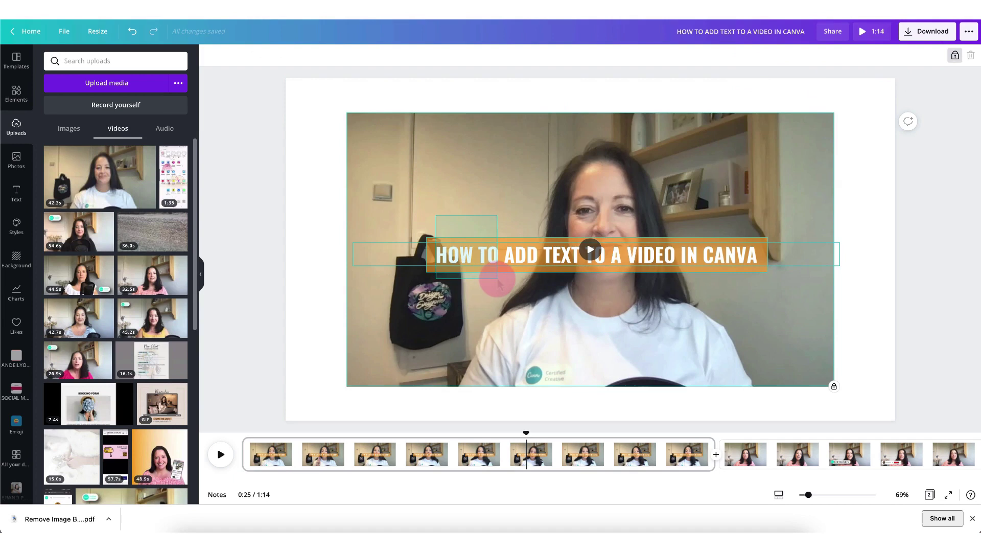
- Copy the orange-banded title from the first clip and paste it onto the second clip
left_click(488, 266)
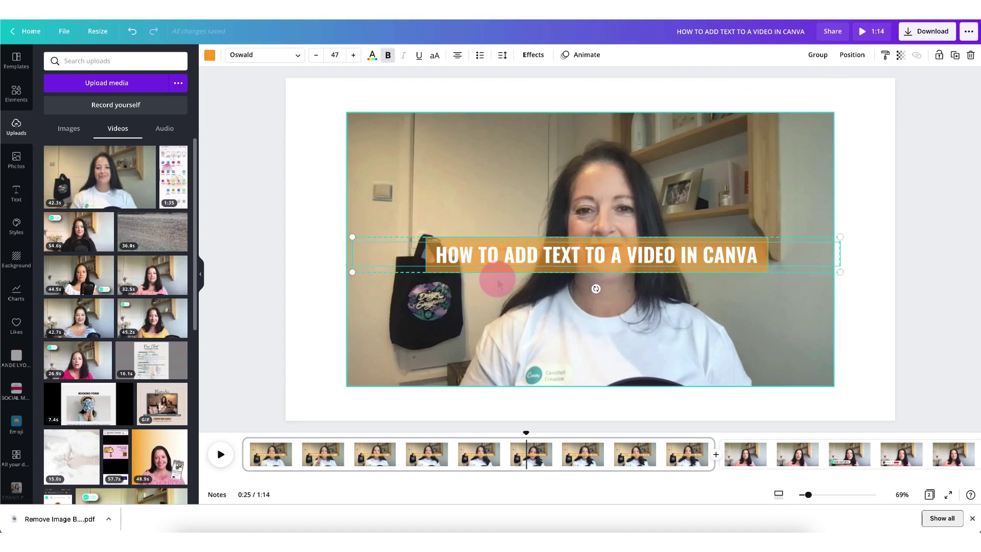
key("super+c")
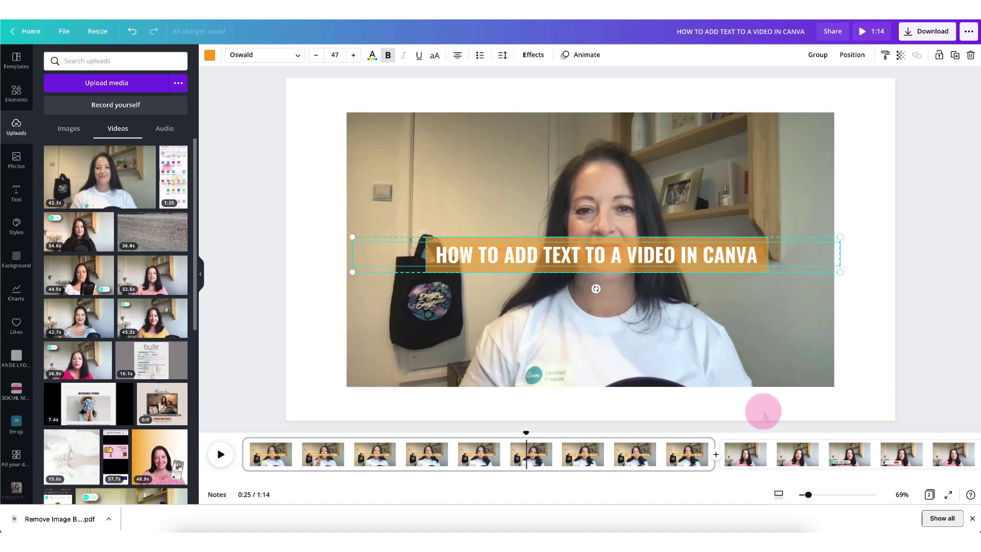
left_click(765, 452)
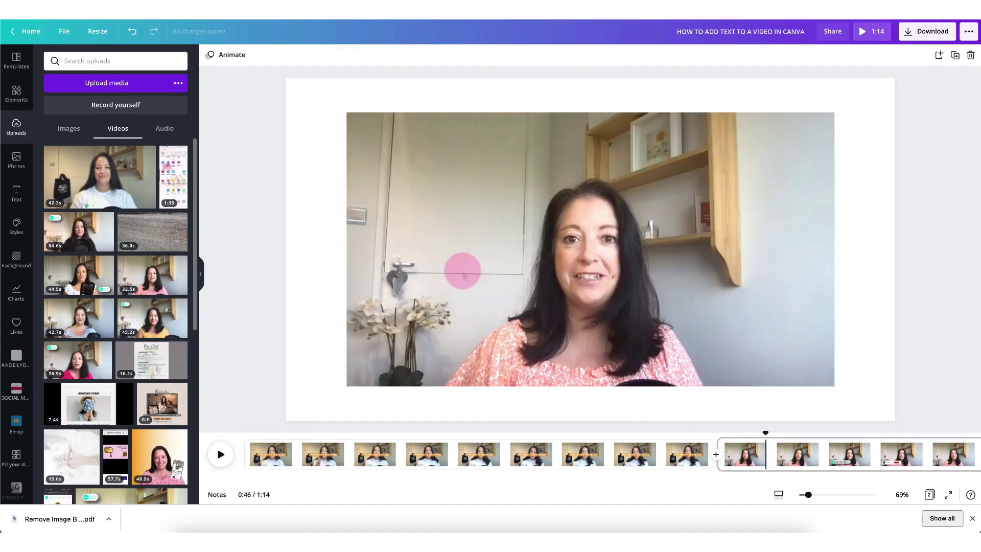
key("super+v")
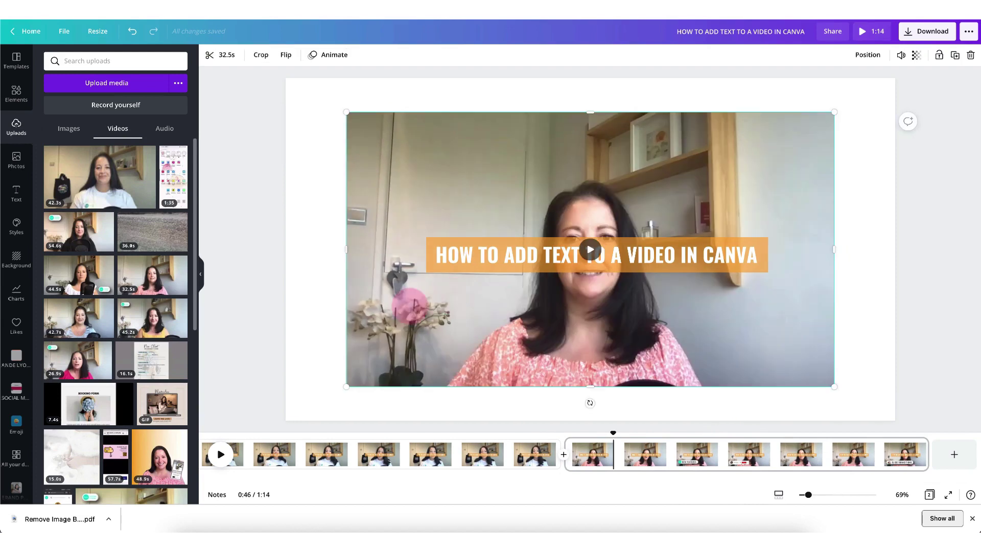
- Change the second clip's title box colour from orange to pink
left_click(438, 342)
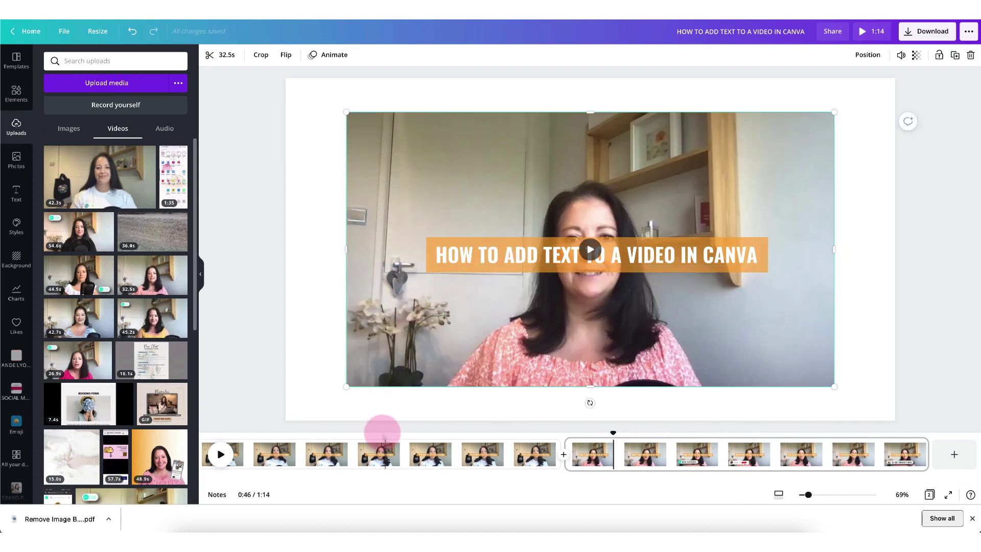
left_click(383, 437)
left_click(761, 433)
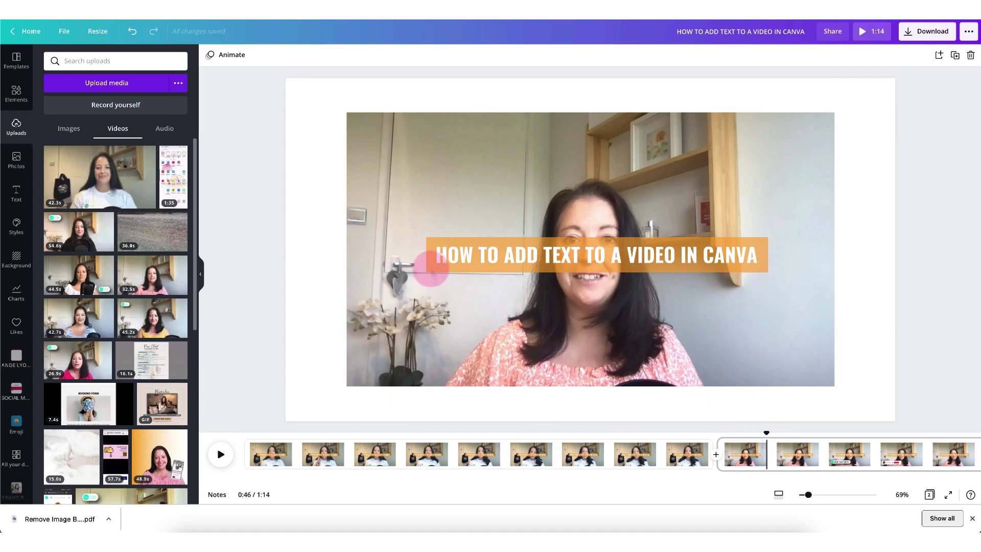
left_click(431, 270)
left_click(444, 222)
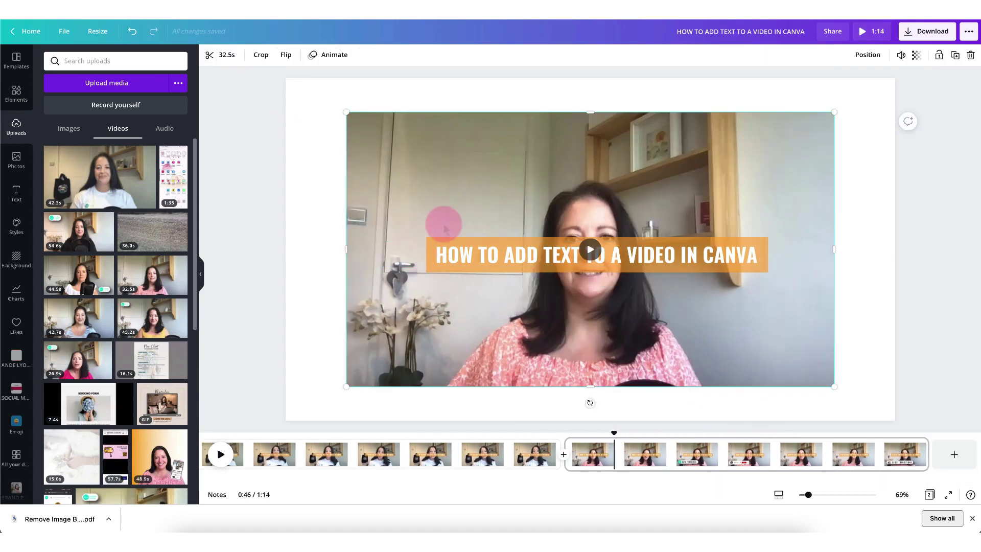
left_click(469, 237)
left_click(204, 53)
left_click(51, 164)
- Set the second clip's title text to white and turn bold off
left_click(403, 254)
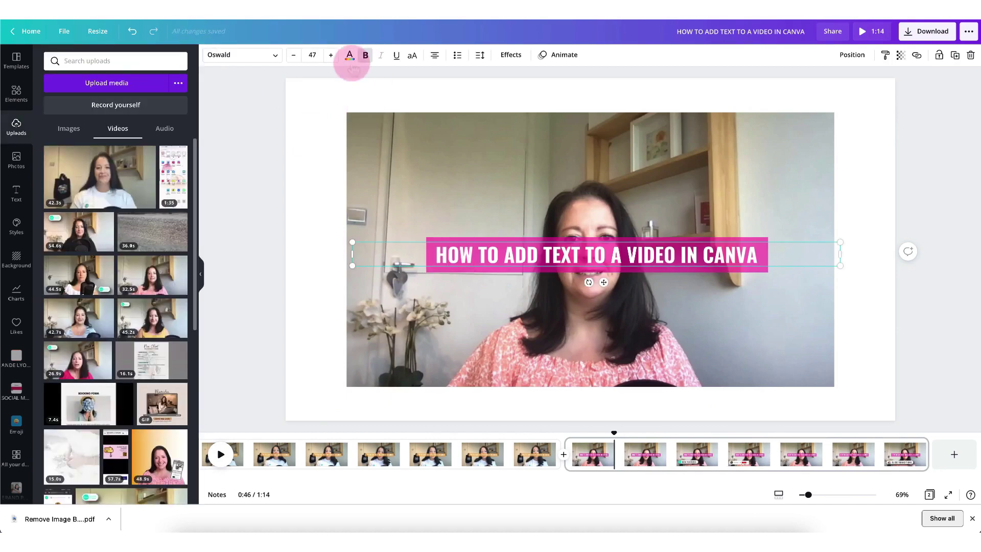
left_click(351, 57)
left_click(105, 268)
left_click(433, 347)
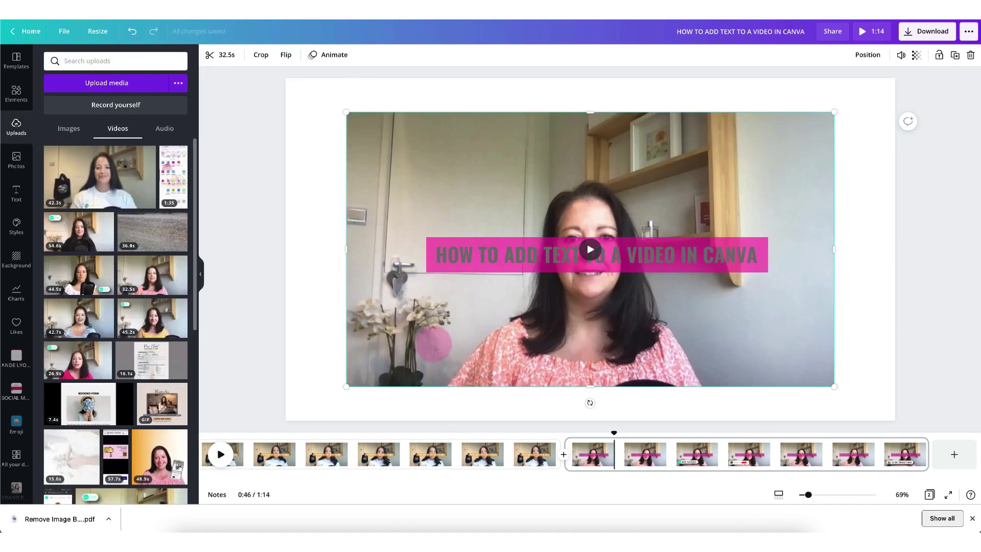
left_click(419, 255)
left_click(350, 57)
left_click(148, 103)
left_click(409, 316)
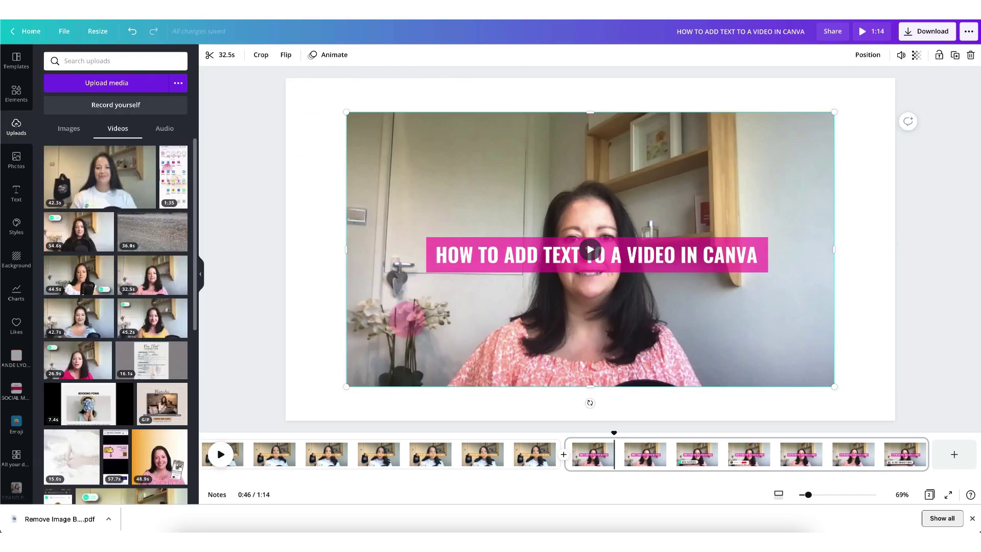
left_click(462, 254)
left_click(365, 55)
left_click(480, 313)
left_click(312, 183)
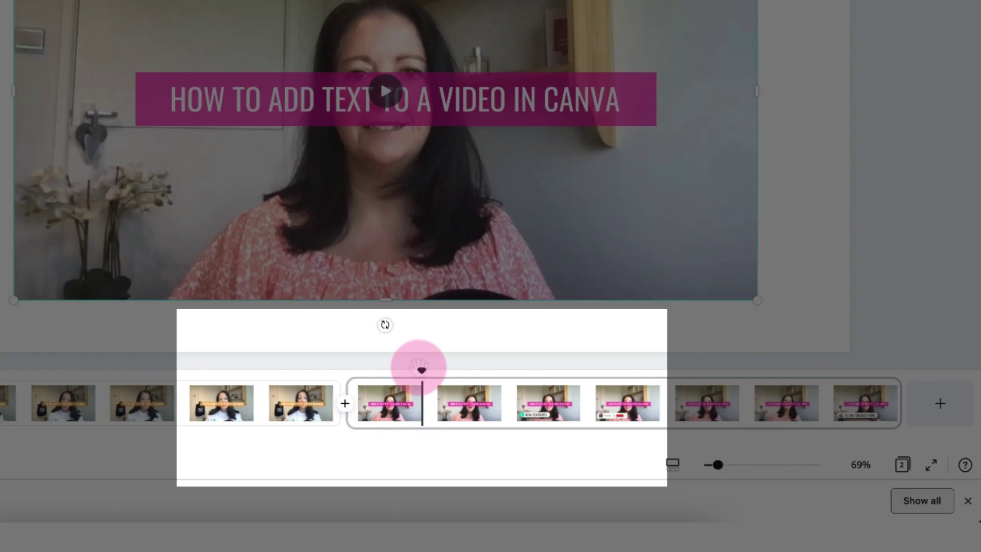
- Split the second clip at the 0:49 playhead, giving three pages
left_click_drag(421, 368, 463, 369)
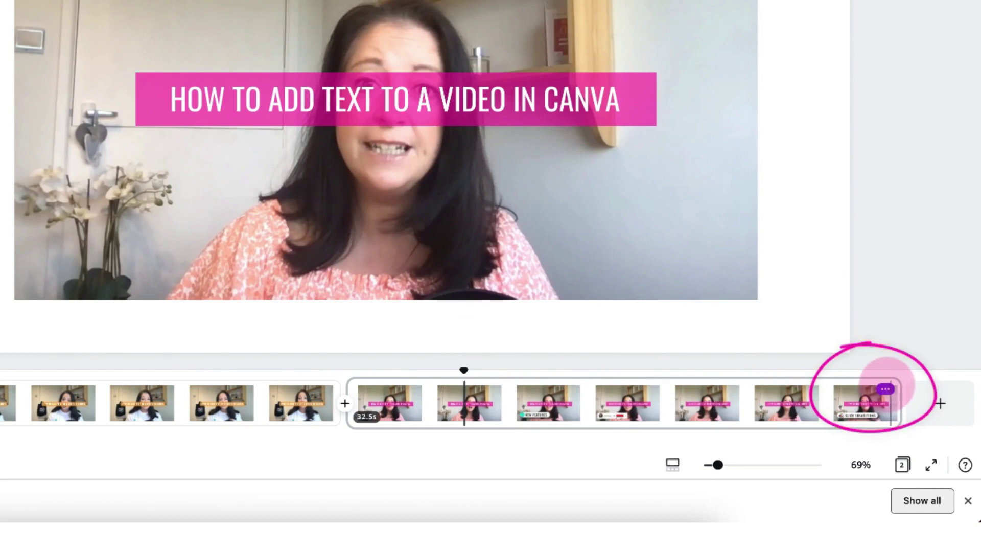
left_click(885, 388)
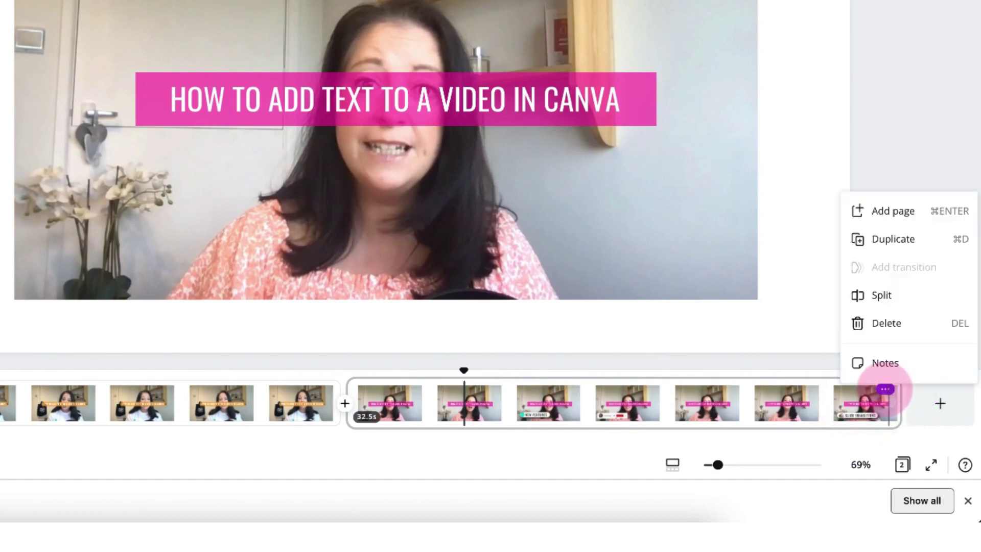
left_click(879, 299)
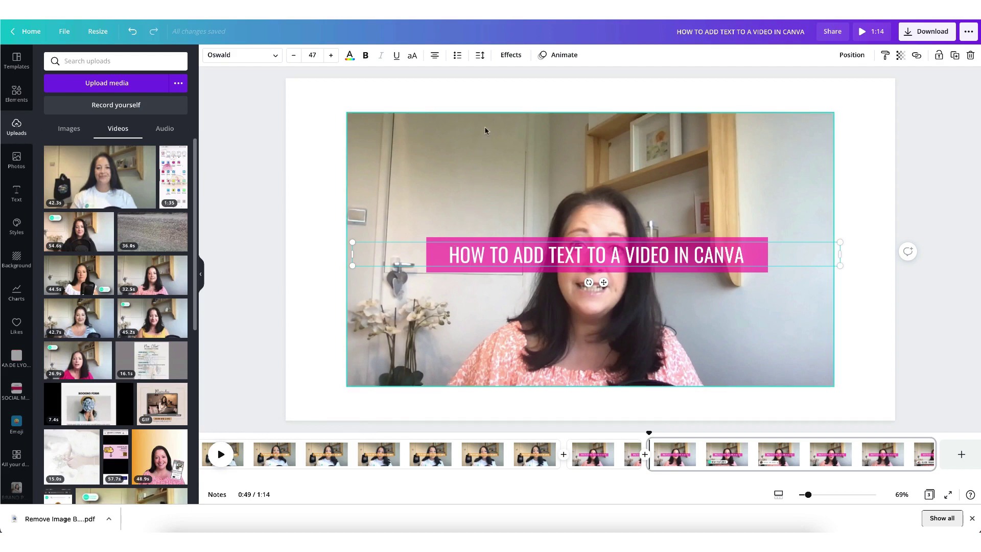
- Apply a black Splice effect with thickness 47 and a Curve shape to the pink title
left_click(509, 58)
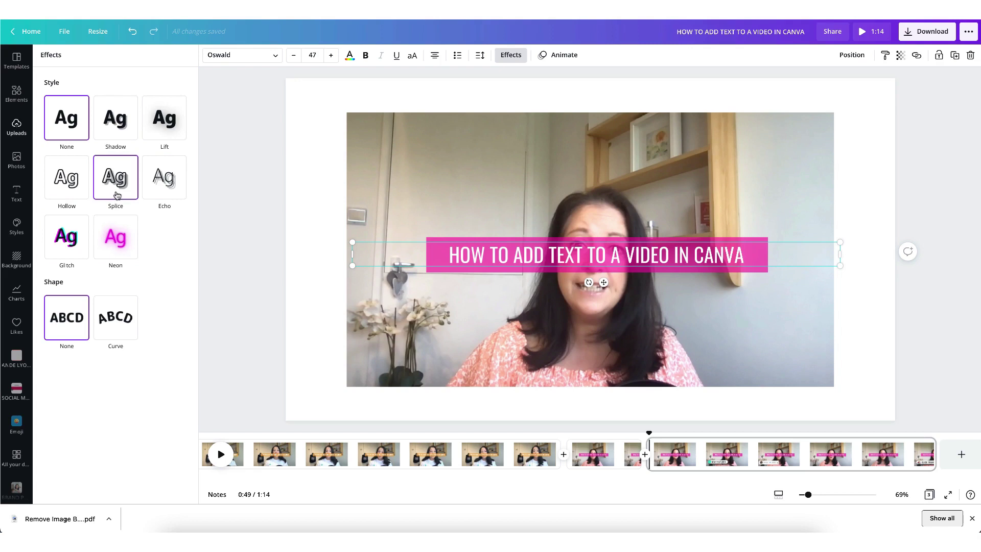
left_click(117, 182)
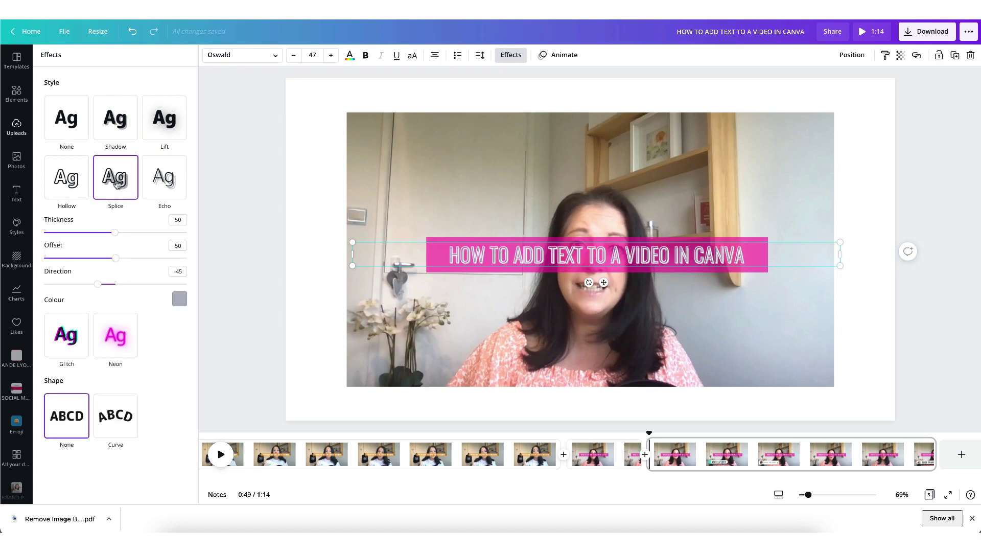
mouse_move(114, 233)
left_mouse_down()
mouse_move(65, 232)
mouse_move(110, 232)
left_mouse_up()
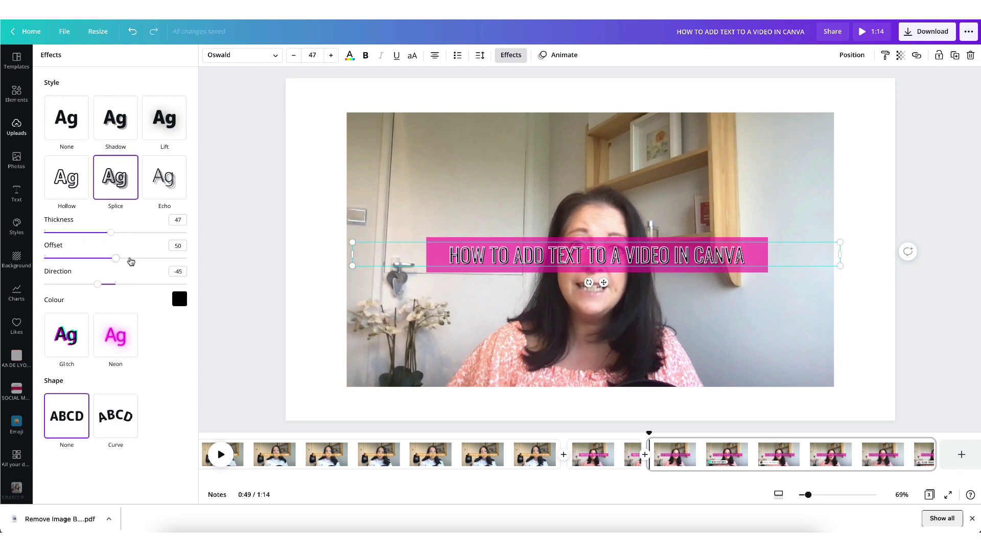
left_click(116, 423)
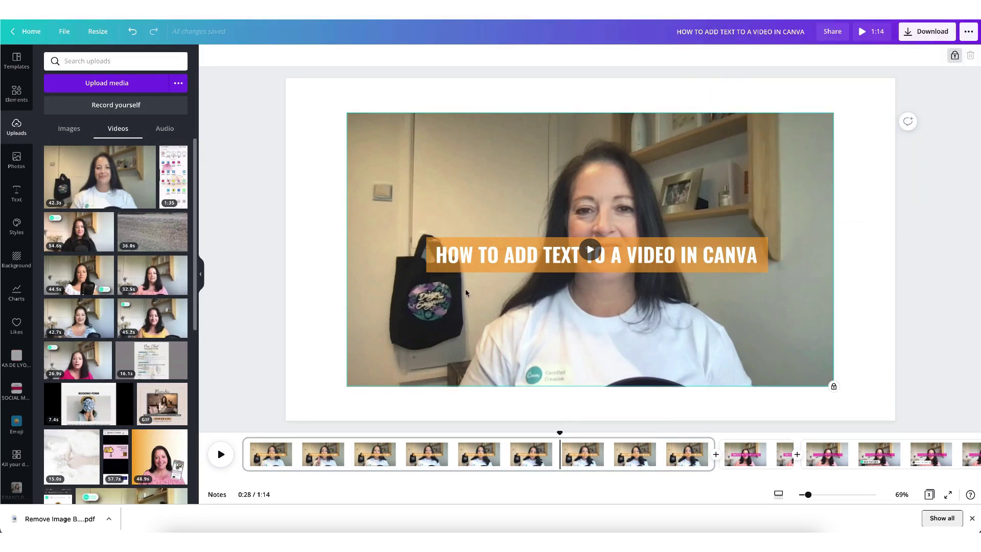
- Preview Tumble and Rise, then apply the Roll animation to the first clip's orange title
left_click(476, 253)
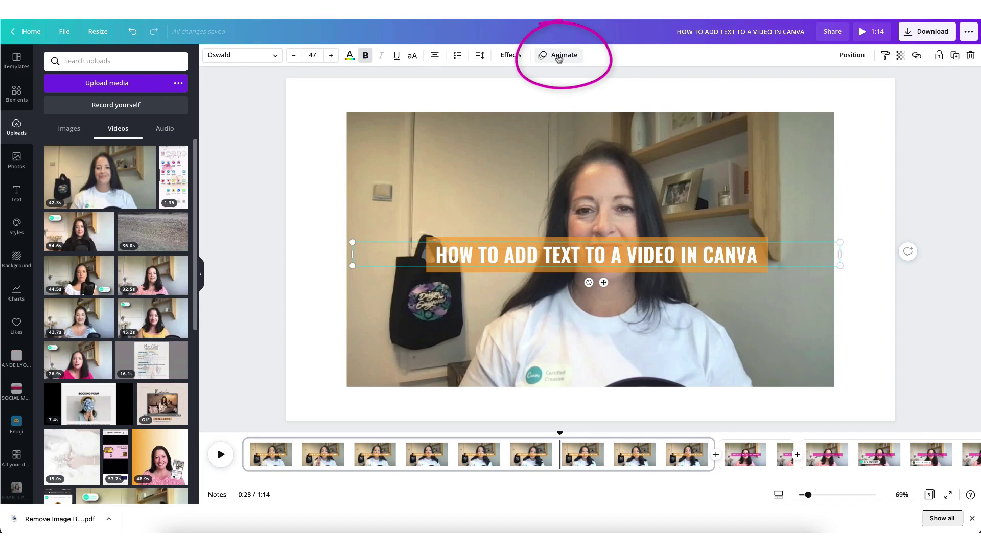
left_click(559, 58)
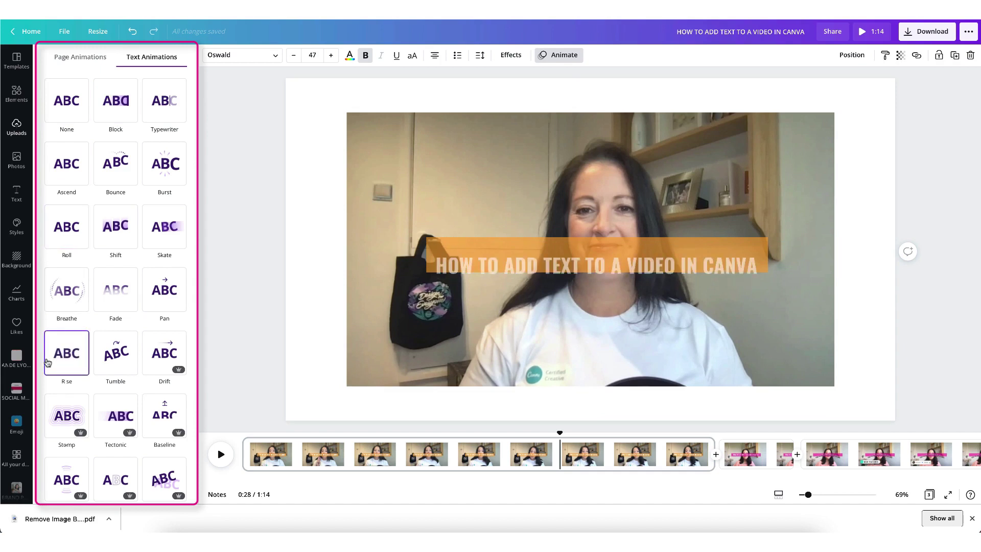
scroll(47, 362, "down", 1)
scroll(47, 360, "up", 1)
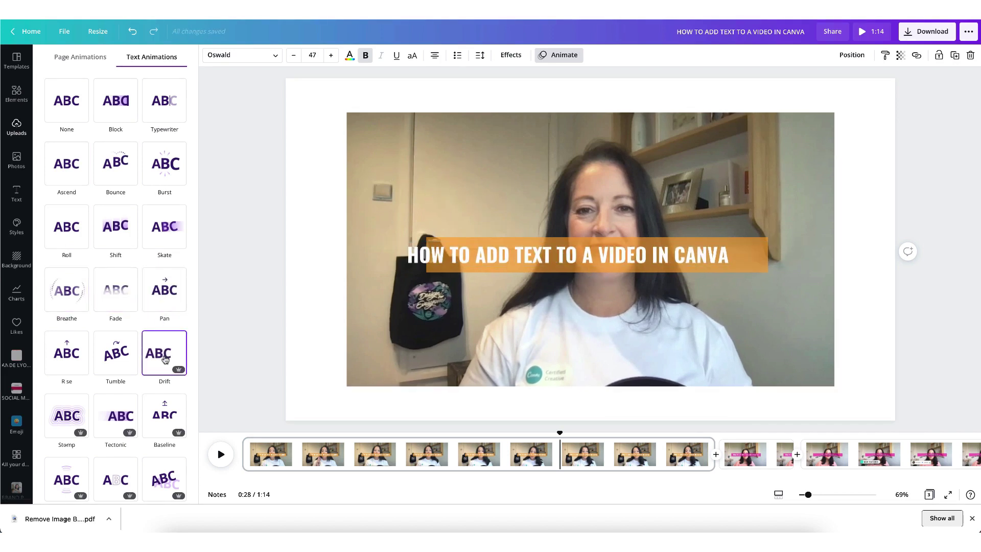
left_click(123, 361)
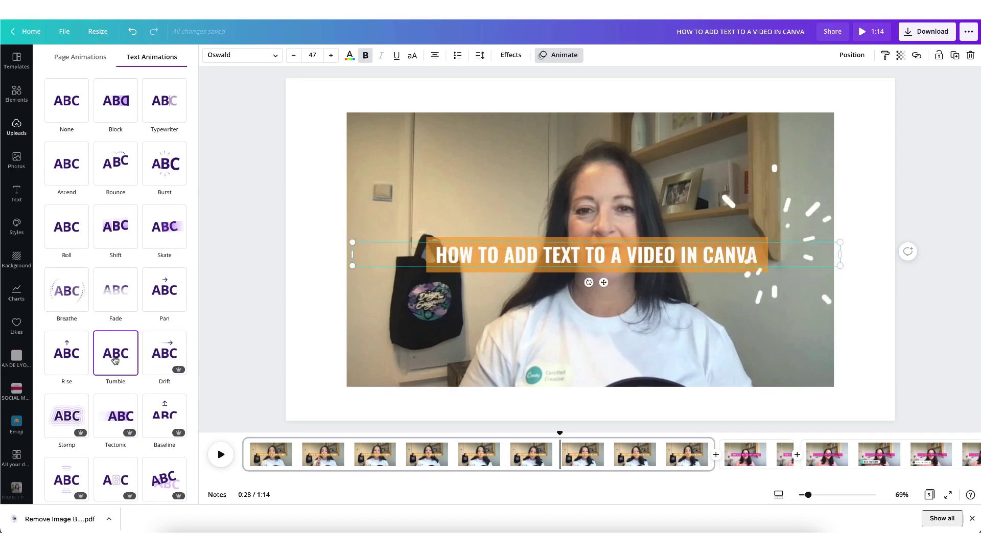
left_click(68, 359)
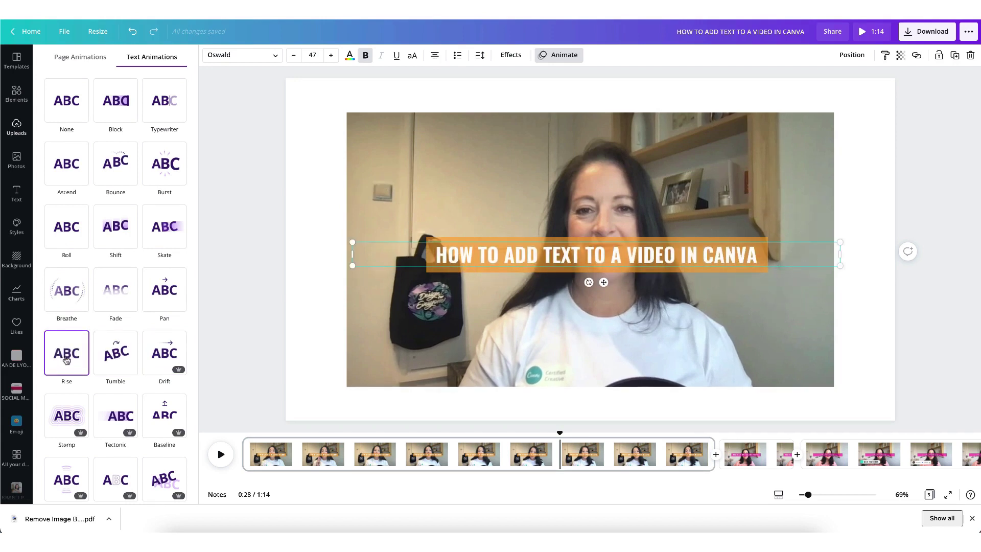
left_click(70, 230)
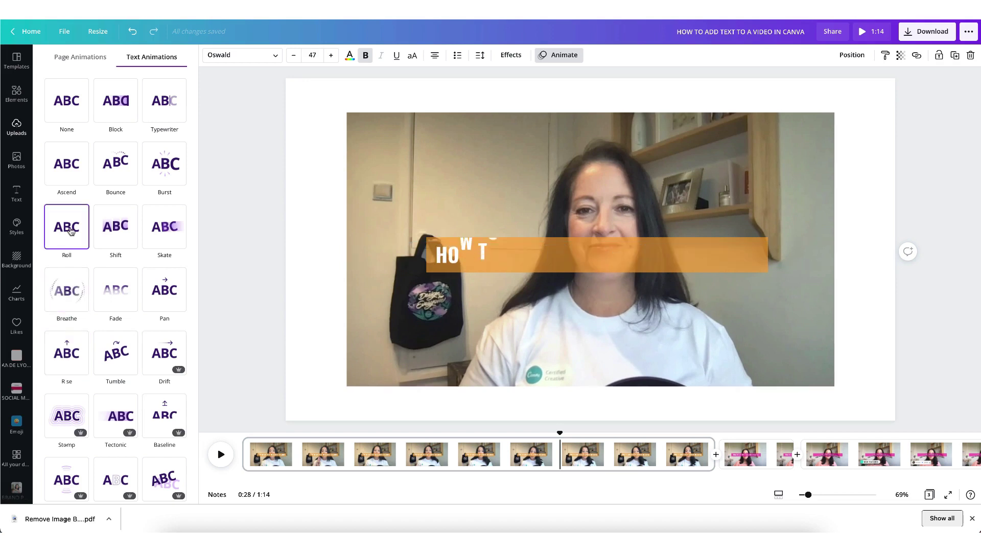